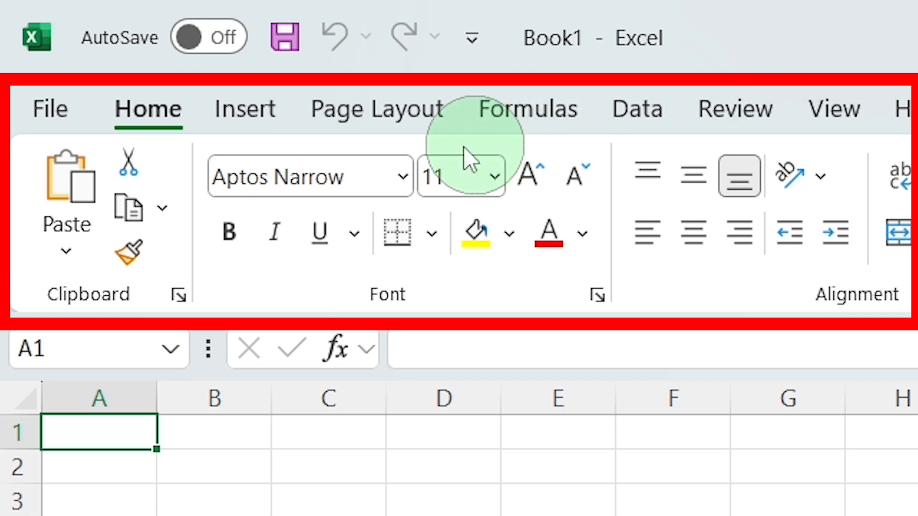
click(274, 115)
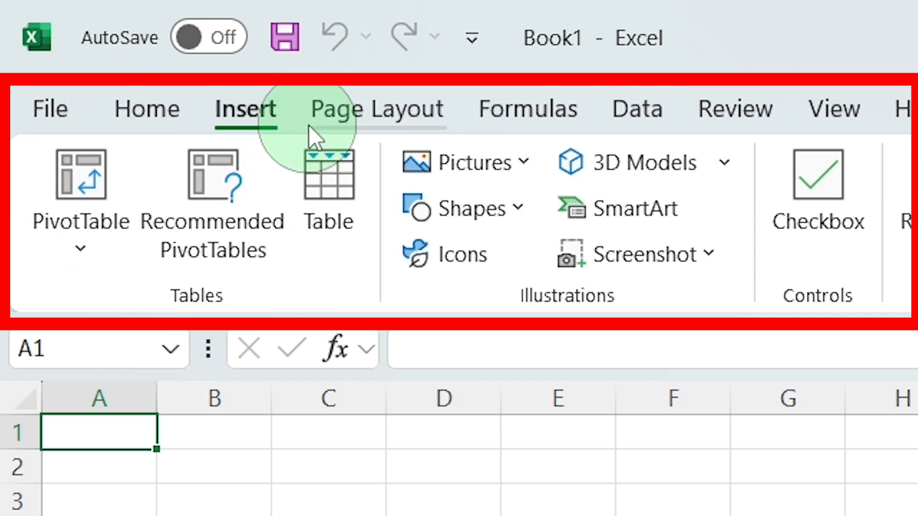
click(387, 117)
click(535, 122)
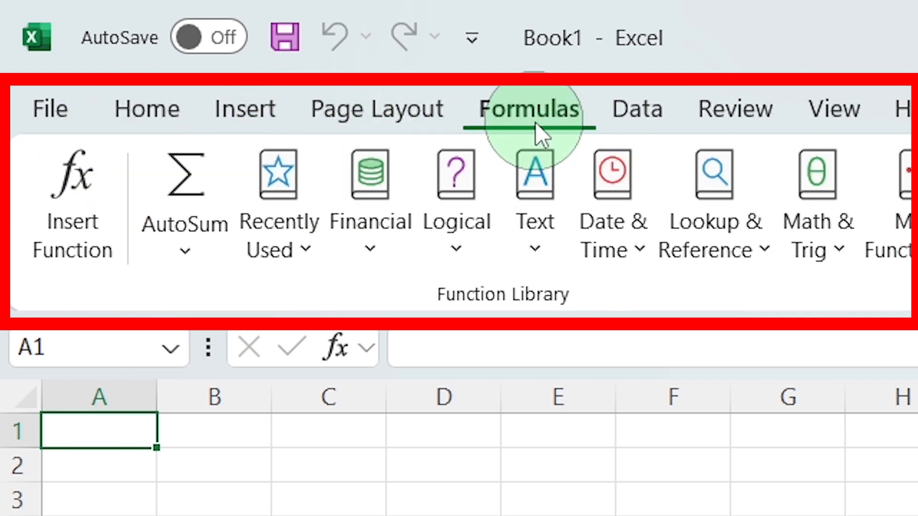
click(149, 112)
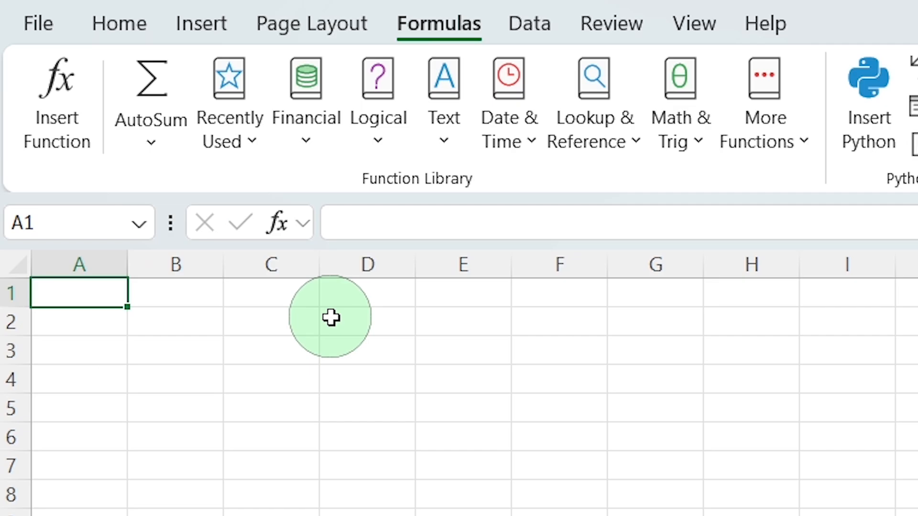
Fill row 1 with TEXT in A1, 12345 in B1 and the formula =ACOS(A1) in C1
text(TEXT)
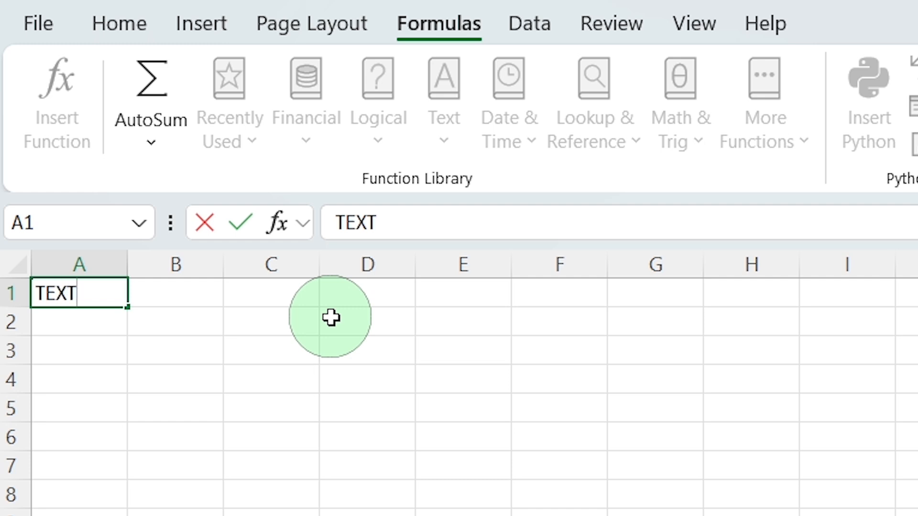
key(Tab)
text(1234)
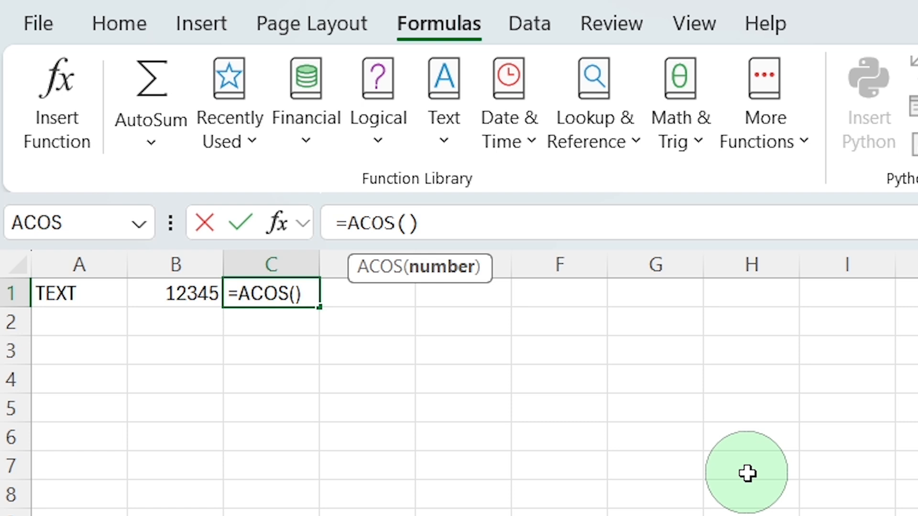
click(71, 292)
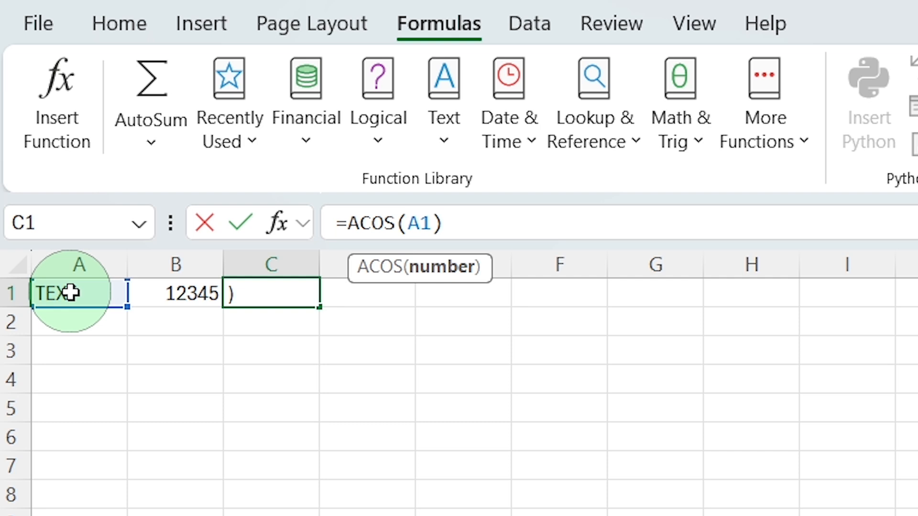
key(Return)
Make the word TEXT in cell A1 bold and italic
double_click(72, 292)
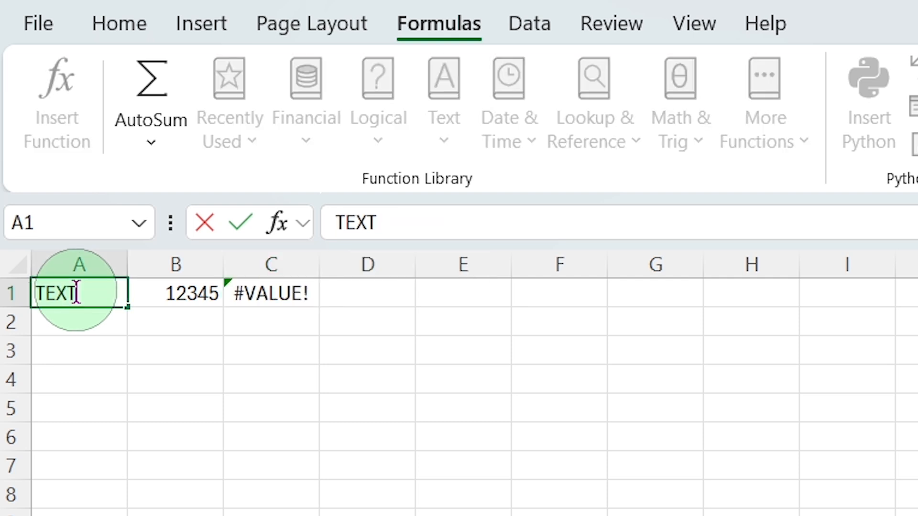
drag(78, 292, 9, 292)
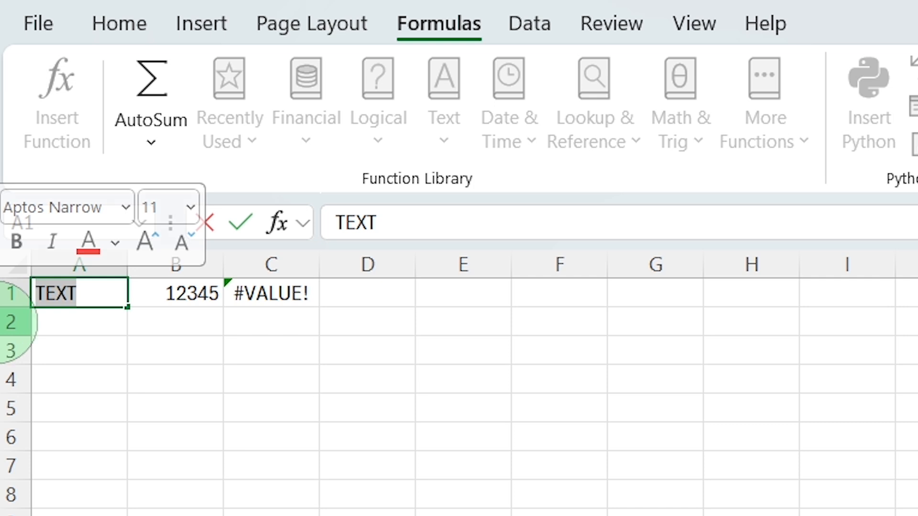
click(121, 25)
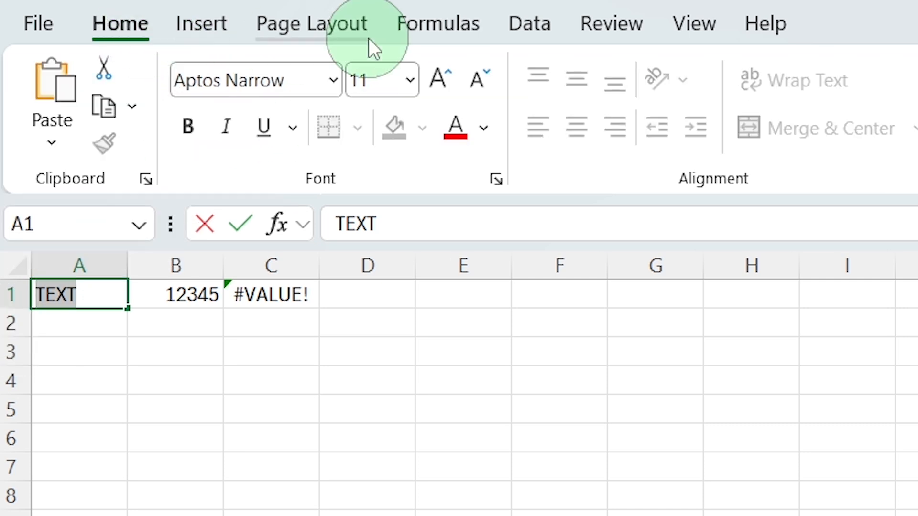
click(190, 128)
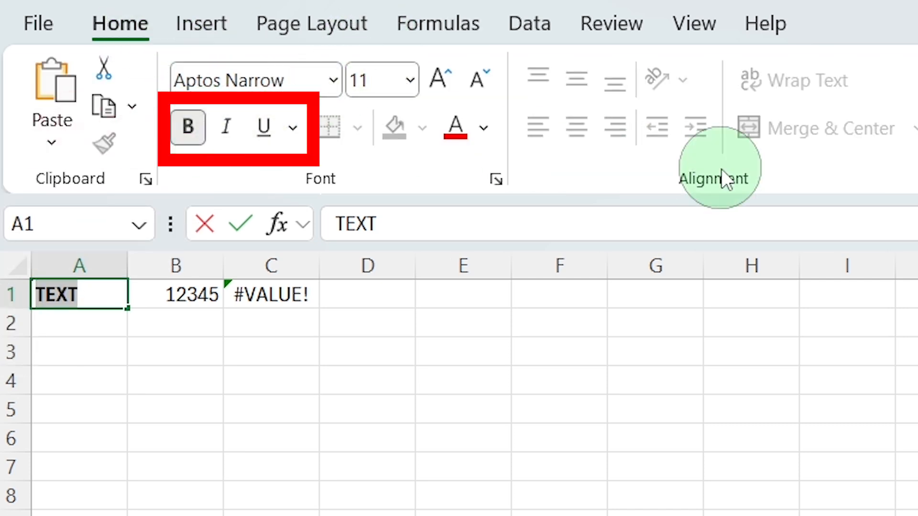
click(228, 136)
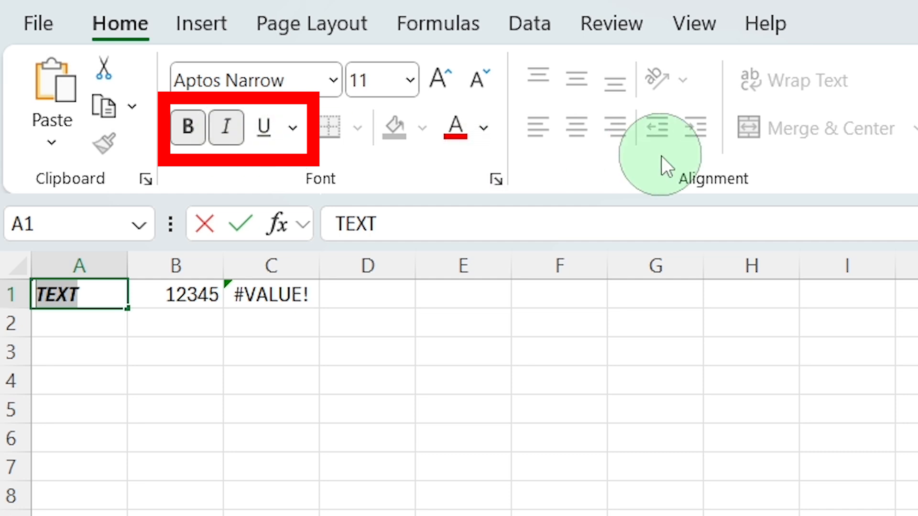
click(107, 297)
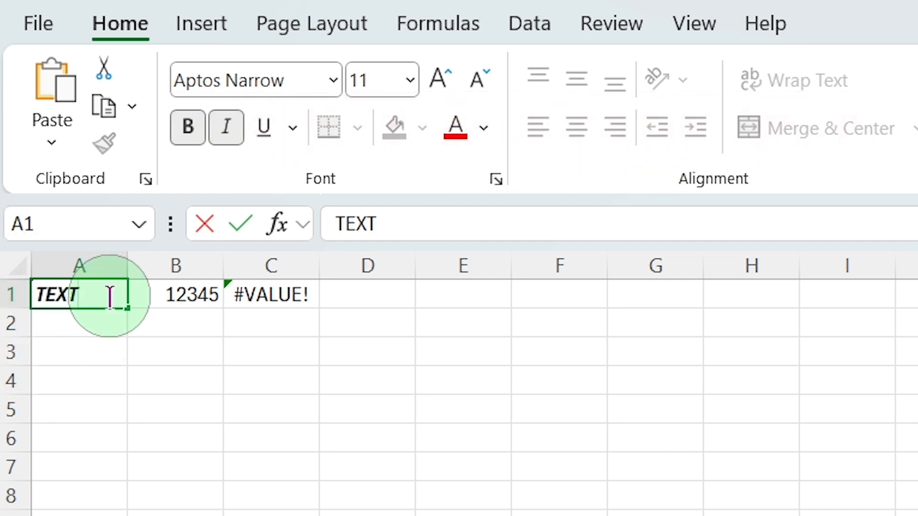
click(110, 326)
Fill cell A1 with the light green standard color
click(119, 299)
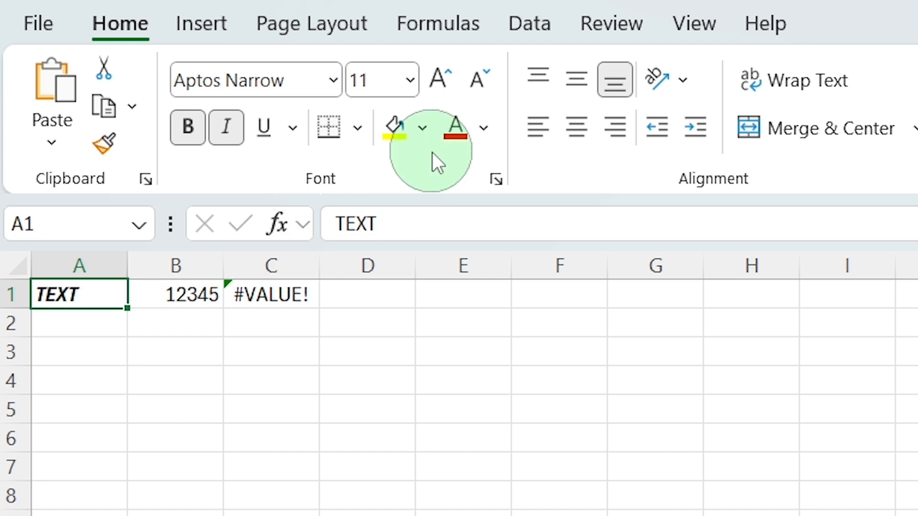
click(425, 127)
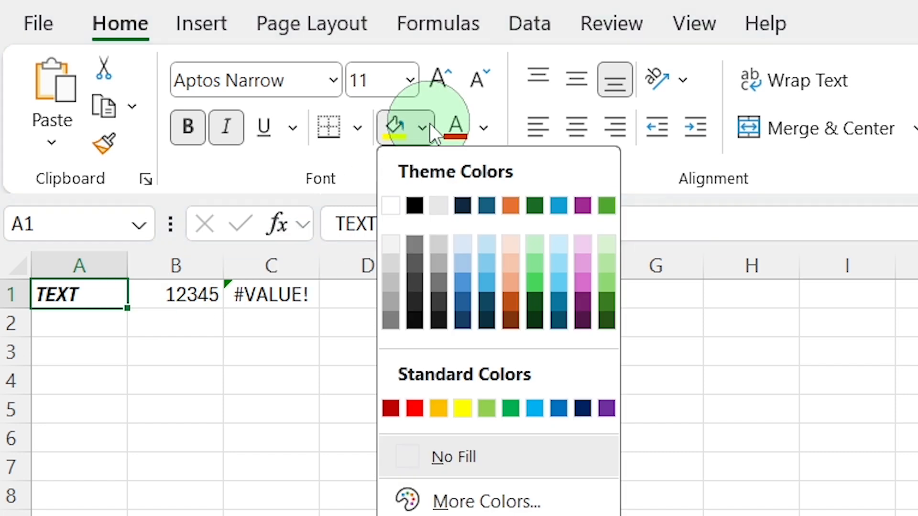
click(492, 409)
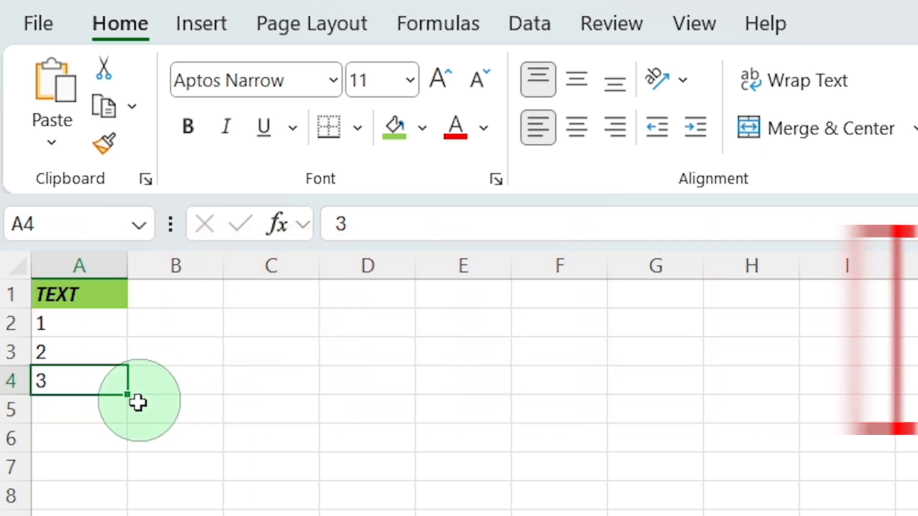
Enter a SUM formula in cell A5 that adds up the range A2:A4
click(100, 416)
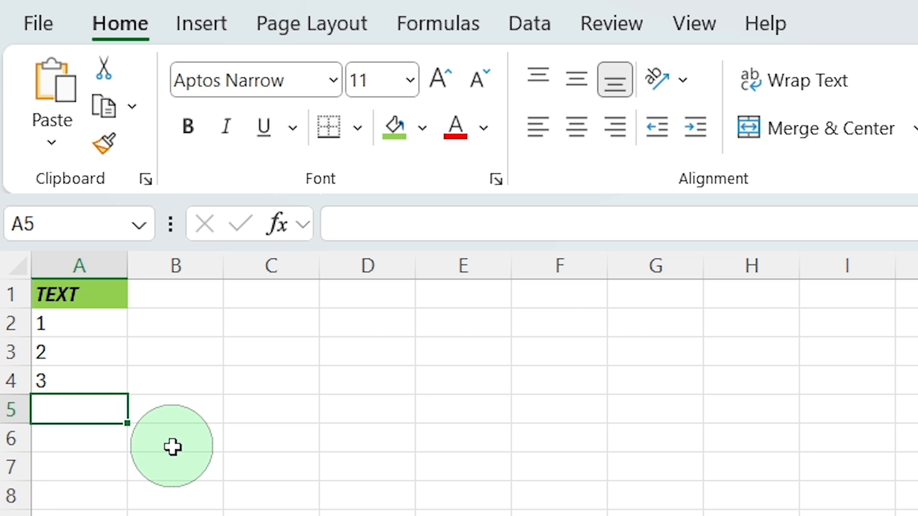
text(=)
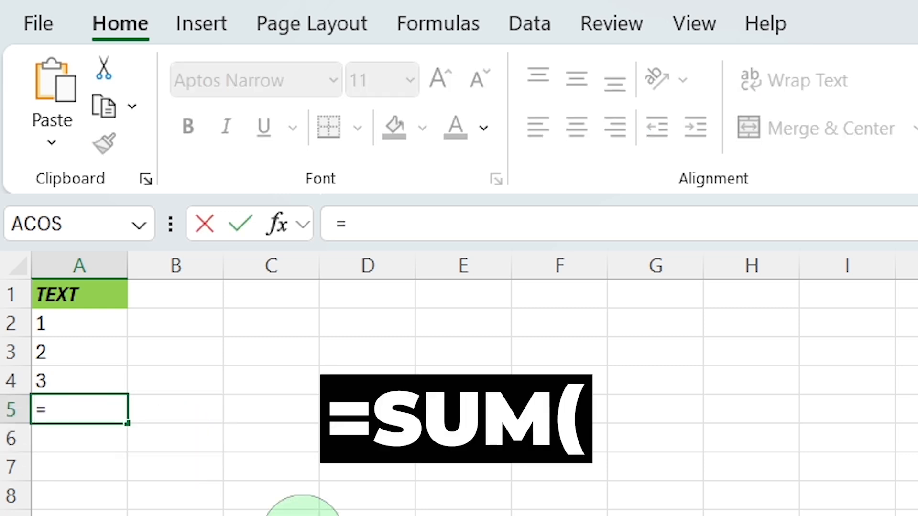
text(sum()
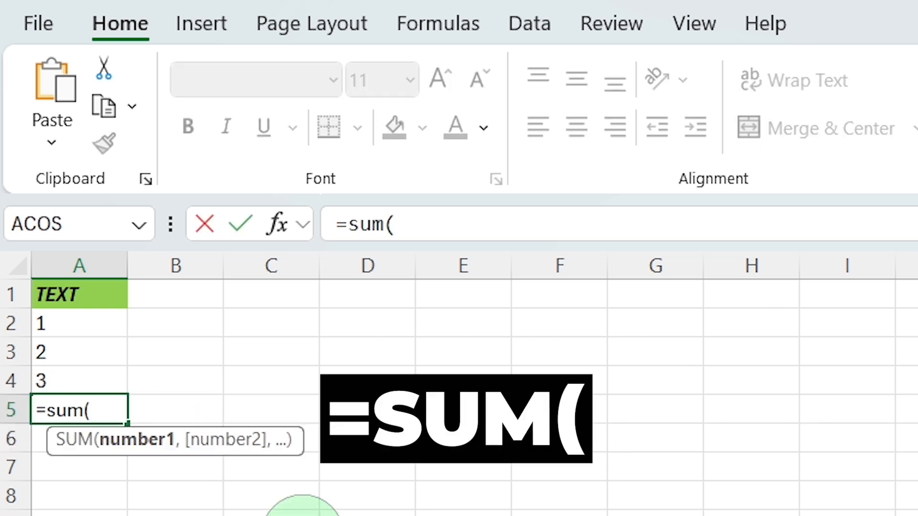
click(103, 409)
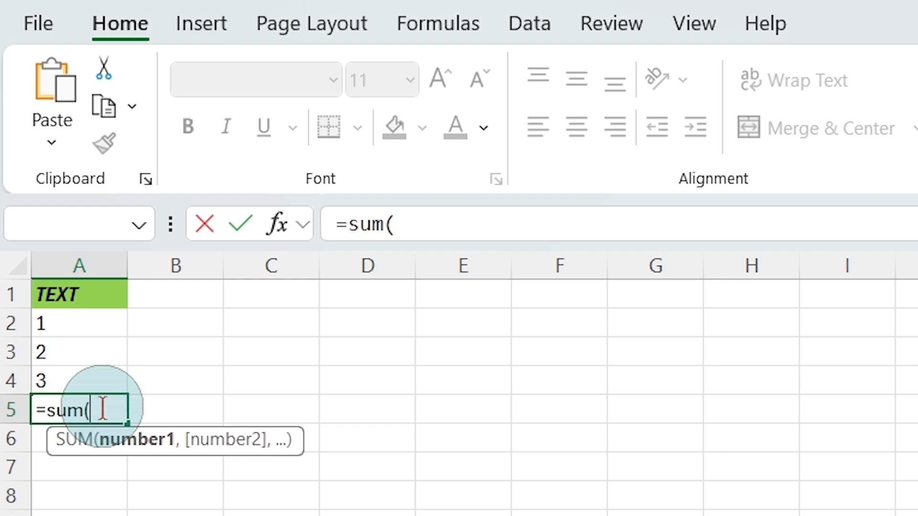
click(36, 323)
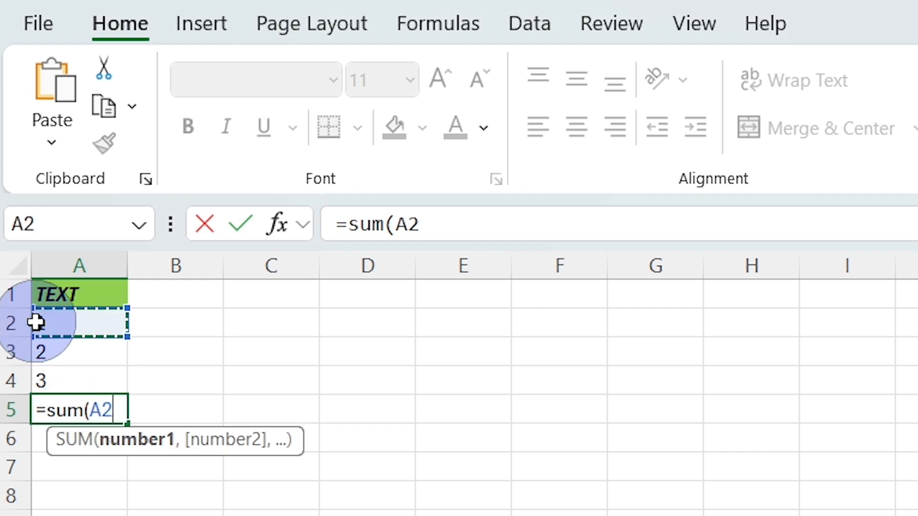
drag(36, 323, 68, 375)
key(Return)
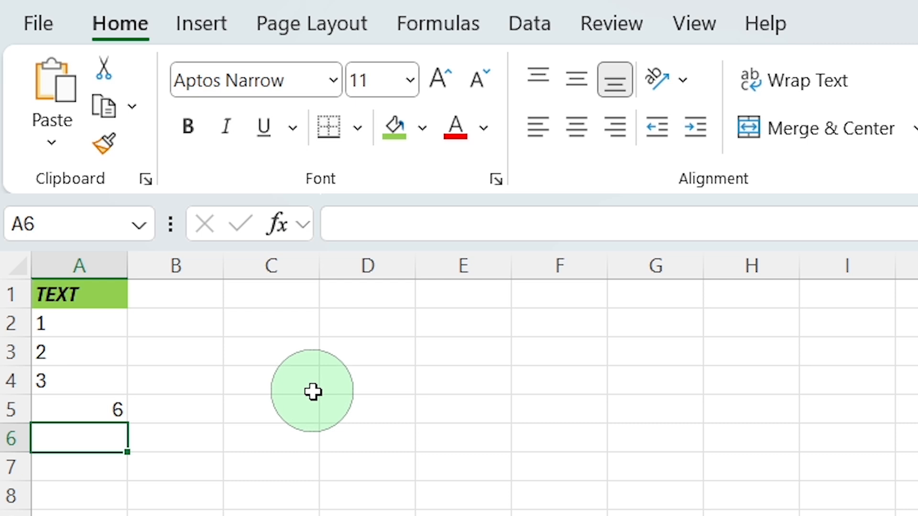
click(397, 29)
click(172, 143)
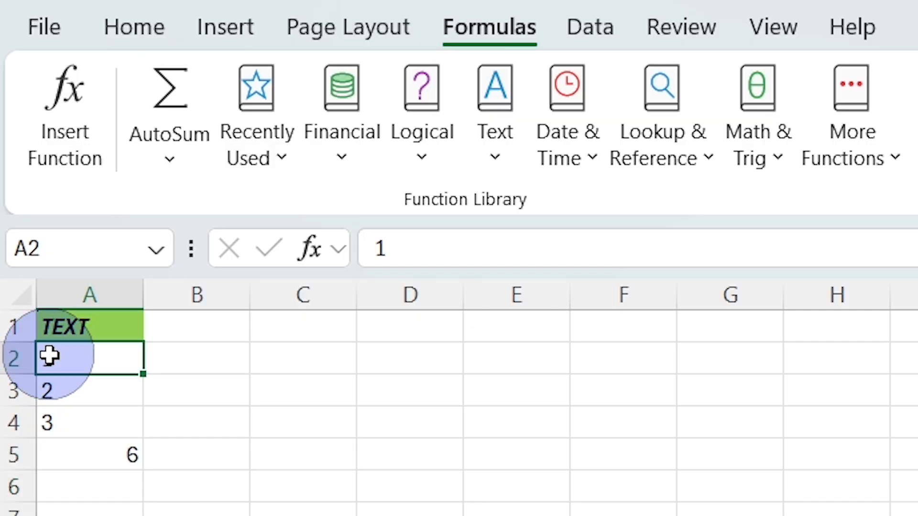
Select the range A2:A5 and bring up the complete list of chart types for inserting a chart
drag(21, 157, 50, 186)
drag(134, 442, 134, 456)
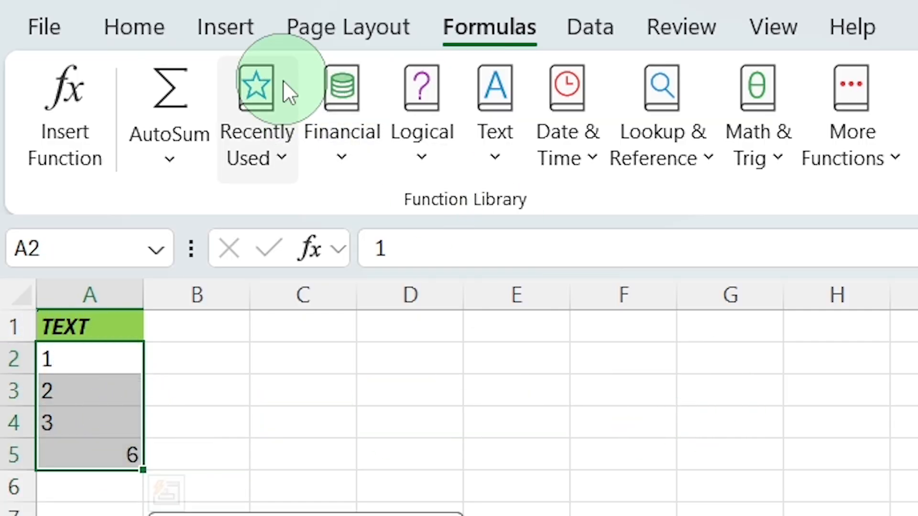
click(226, 30)
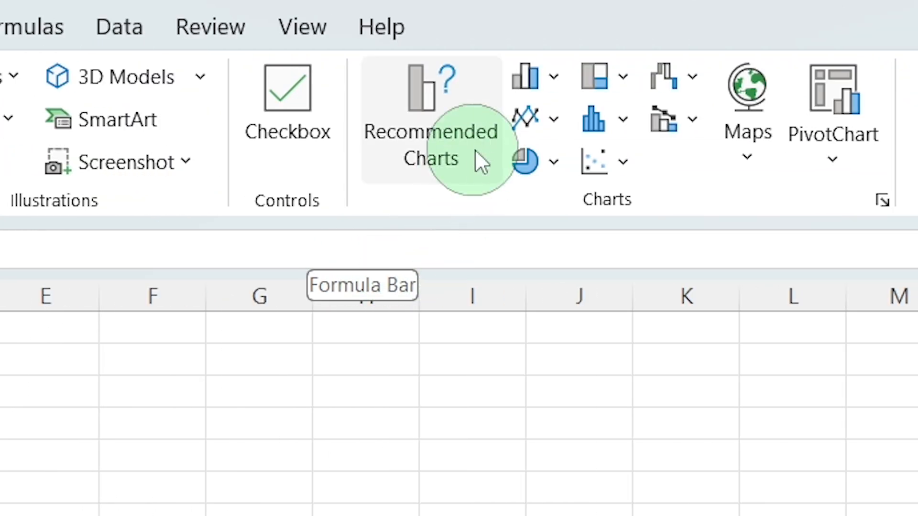
click(477, 130)
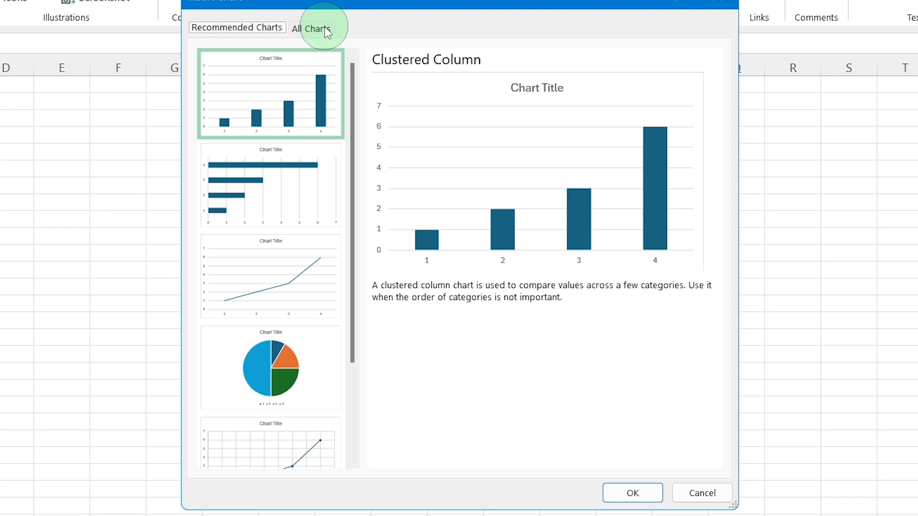
click(327, 33)
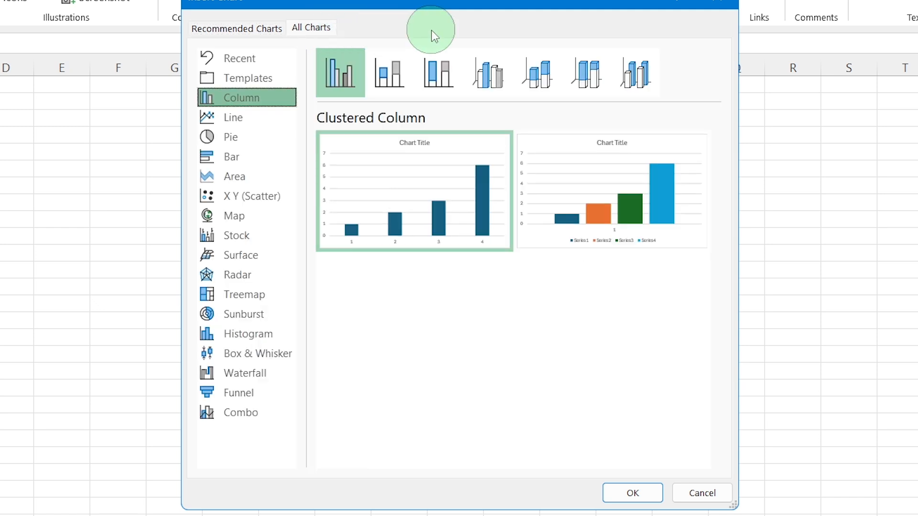
Preview the column chart variants and the line chart variants up to 3-D Line for the selected data
click(389, 73)
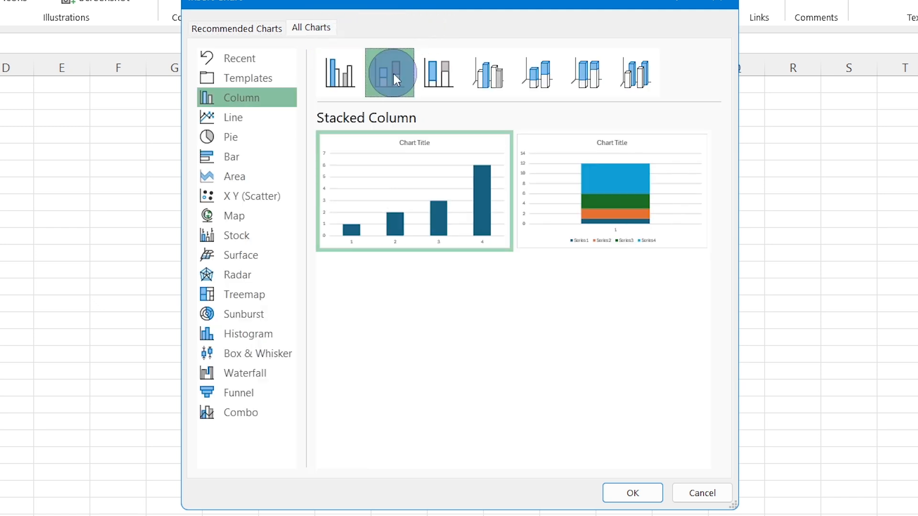
click(438, 73)
click(488, 73)
click(536, 77)
click(587, 73)
click(268, 115)
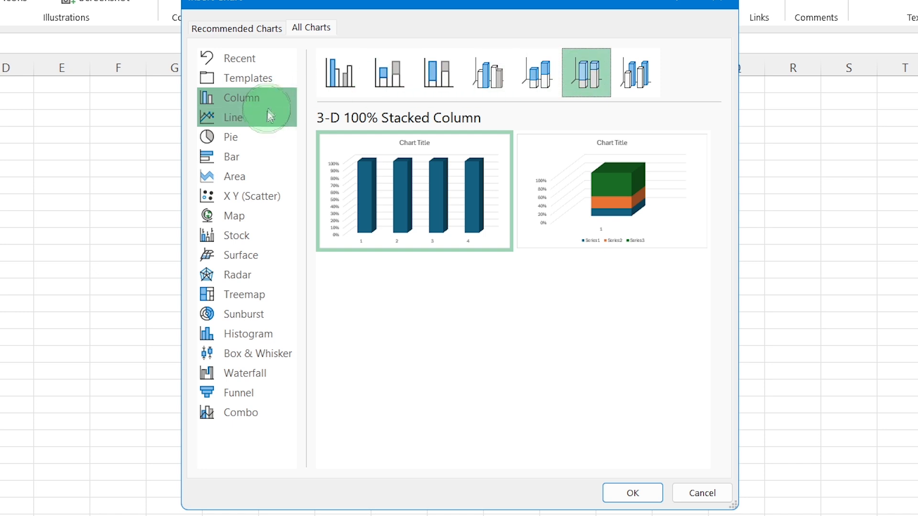
click(336, 74)
click(399, 72)
click(438, 73)
click(487, 72)
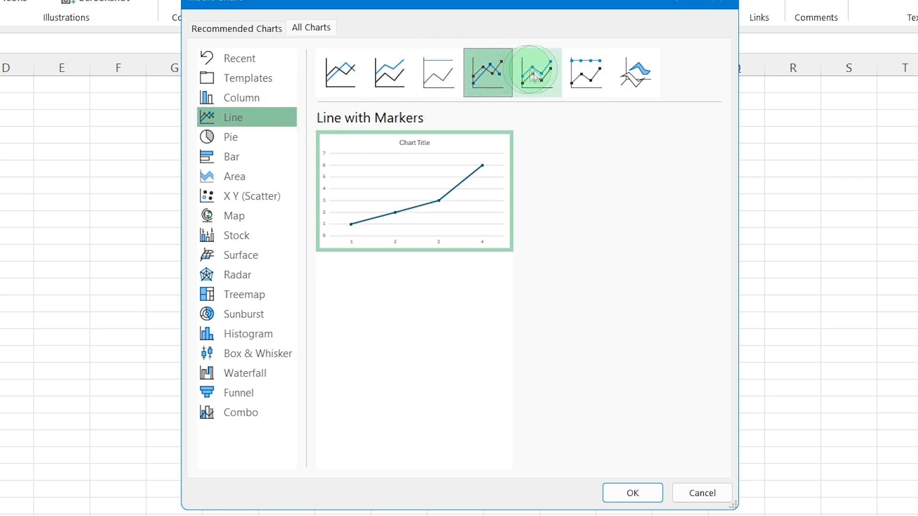
click(537, 73)
click(586, 72)
click(626, 75)
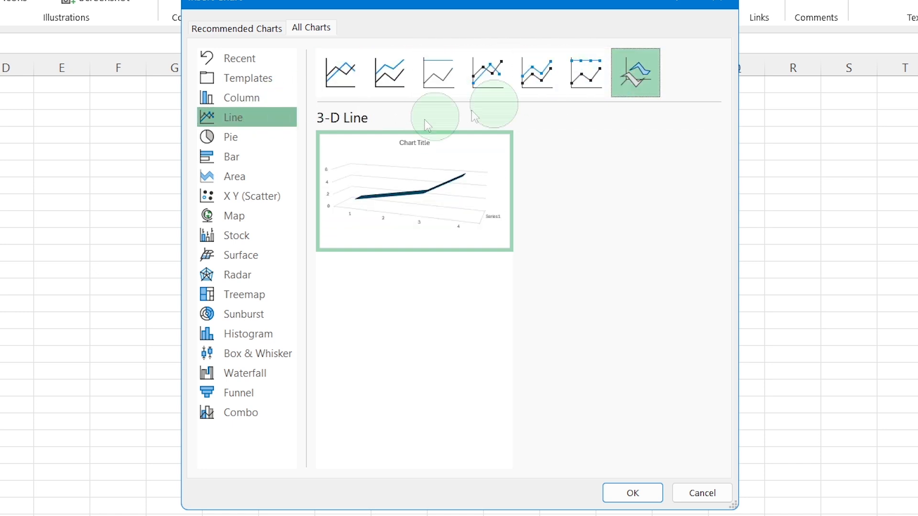
Preview the pie chart variants, including Bar of Pie, and the bar chart variants for the selected data
click(275, 137)
click(407, 83)
click(447, 74)
click(493, 75)
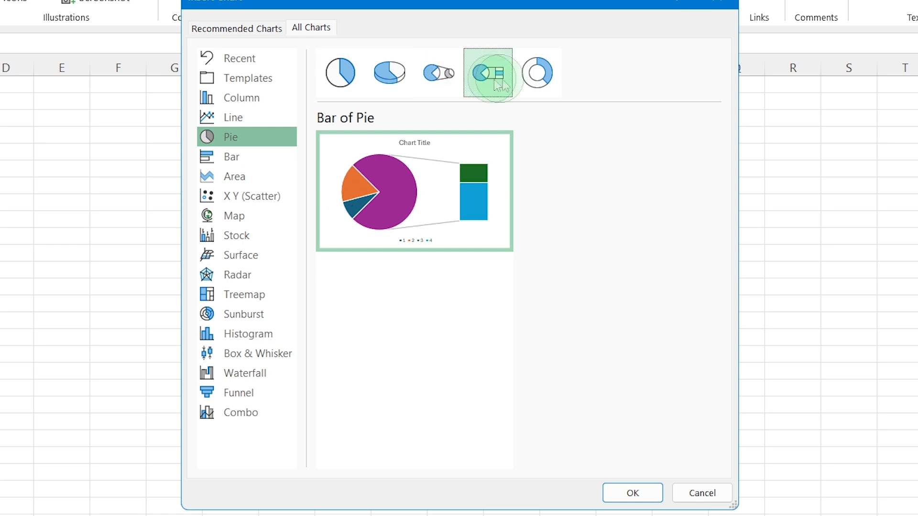
click(537, 76)
click(275, 182)
click(276, 162)
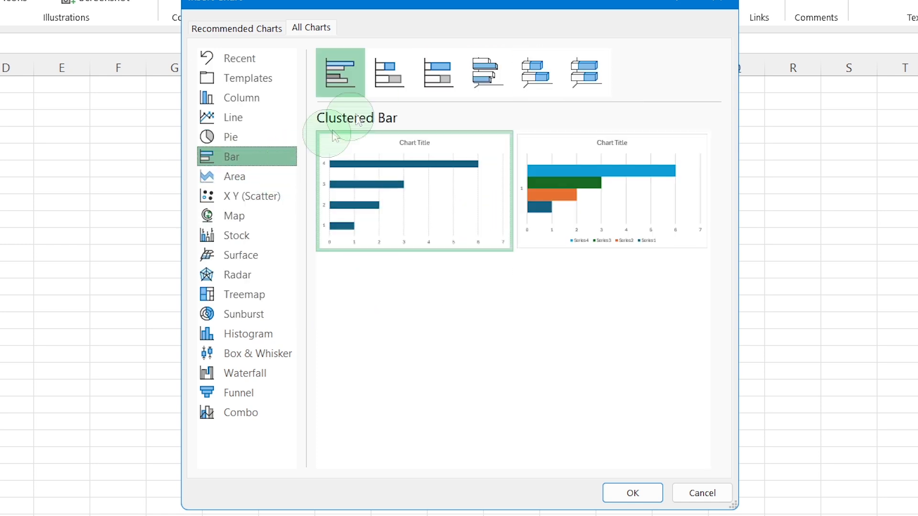
click(387, 77)
click(444, 85)
click(484, 74)
click(510, 77)
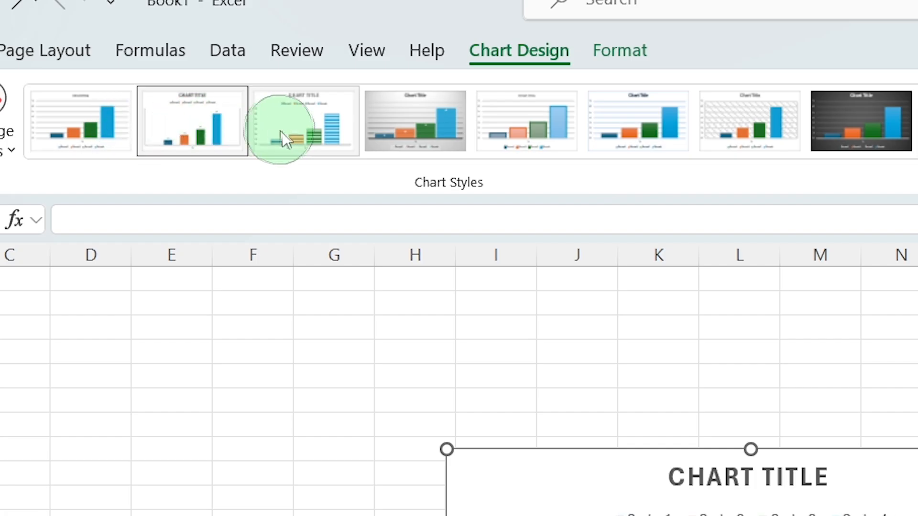
Try several preset styles on the inserted column chart and apply the one with the dark background
click(285, 130)
click(424, 129)
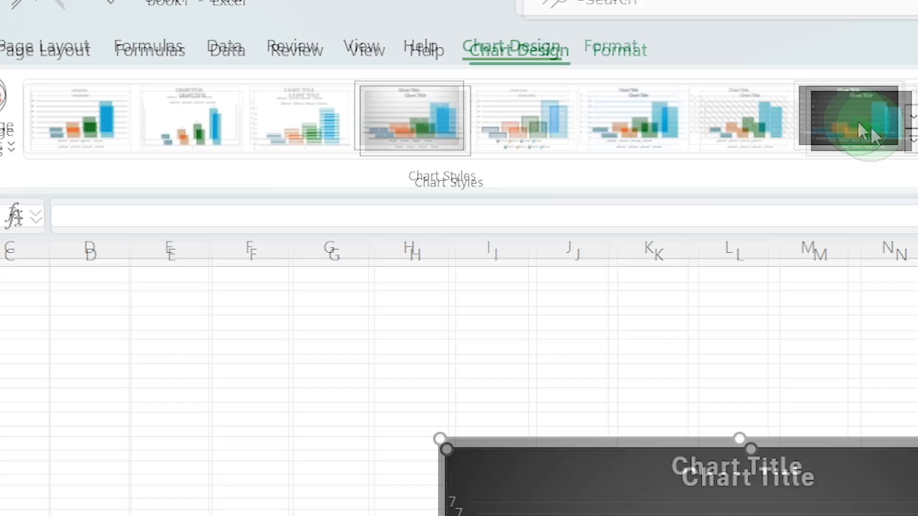
click(863, 125)
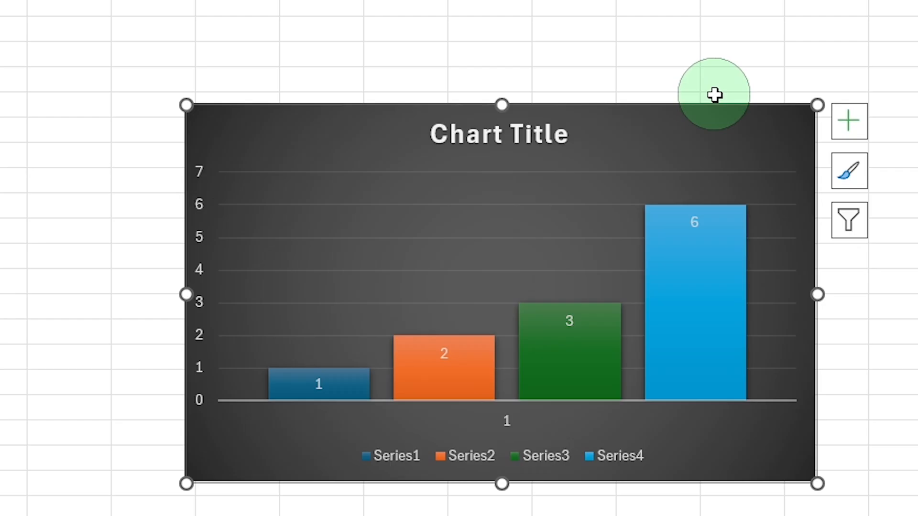
Change the chart's title text to "Chart 1"
click(537, 206)
double_click(537, 207)
key(BackSpace)
text(1)
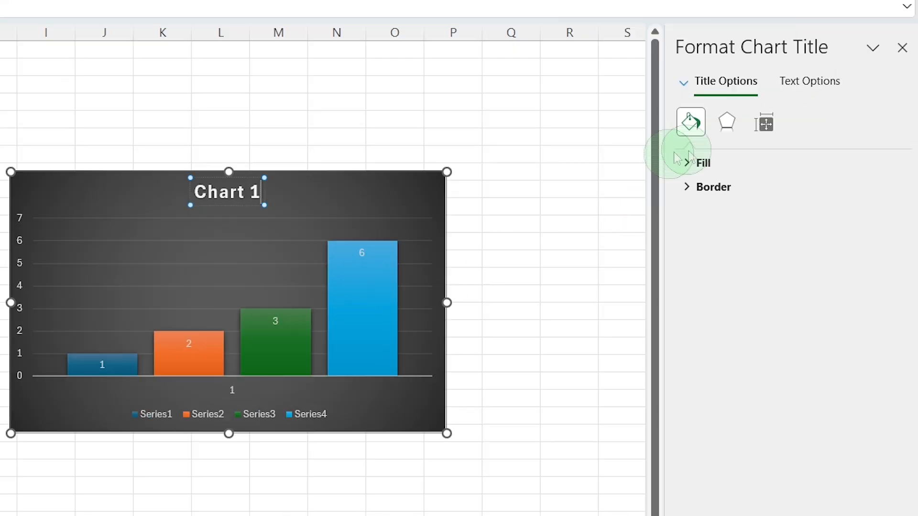
Try a gradient fill on the chart title and set the title back to no fill
click(689, 162)
click(701, 233)
click(700, 190)
Try a gradient fill on the Series4 column, and give it a solid fill
click(398, 301)
click(701, 232)
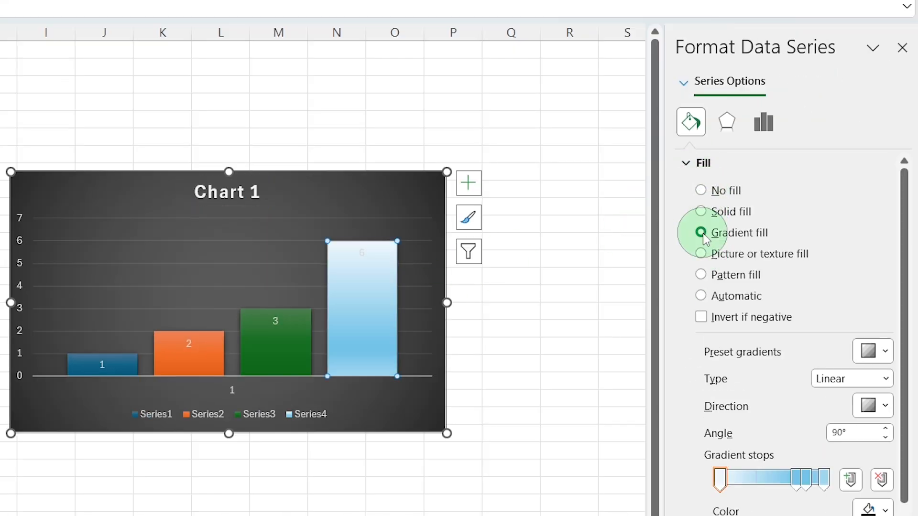
click(701, 211)
Look at the soft edges effect for the Series4 column and apply a 3-D bevel to it
click(727, 121)
click(716, 211)
click(730, 264)
click(682, 297)
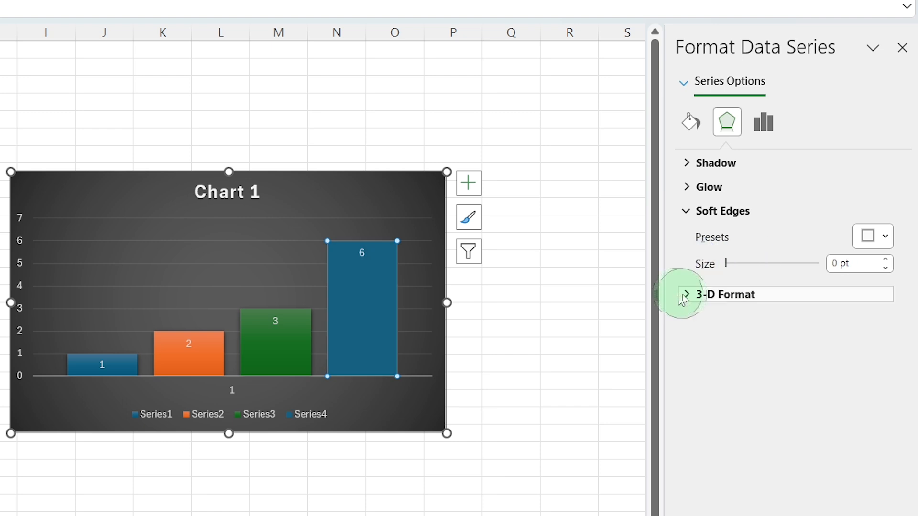
click(723, 342)
click(731, 210)
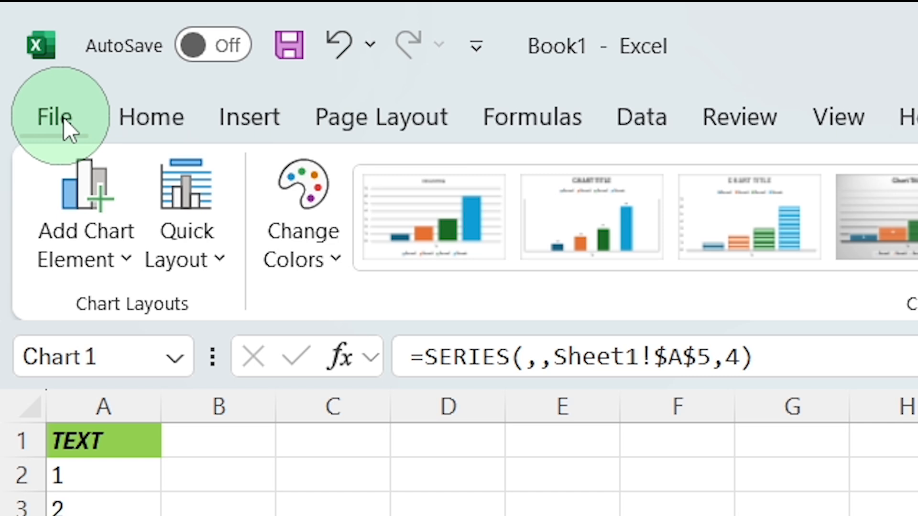
Save the workbook as "file 1" in Excel Workbook (*.xlsx) format in the OneDrive Desktop folder
click(19, 39)
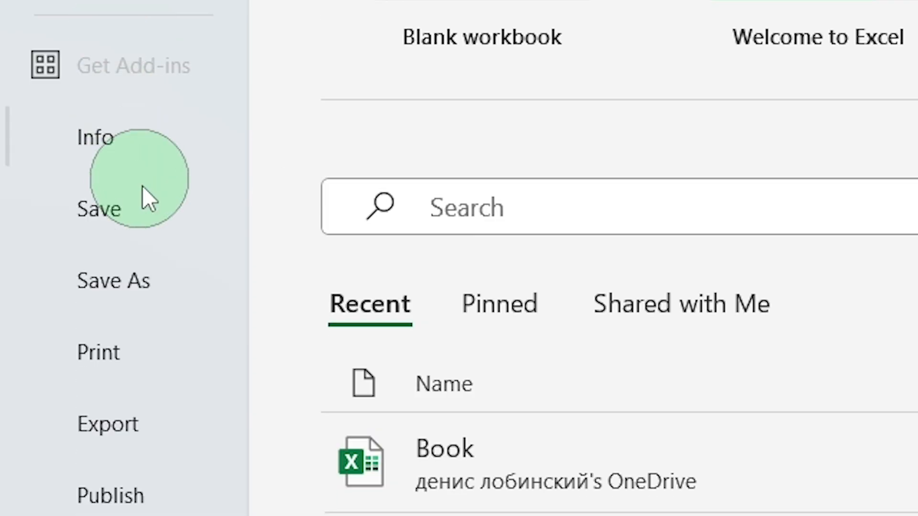
click(186, 279)
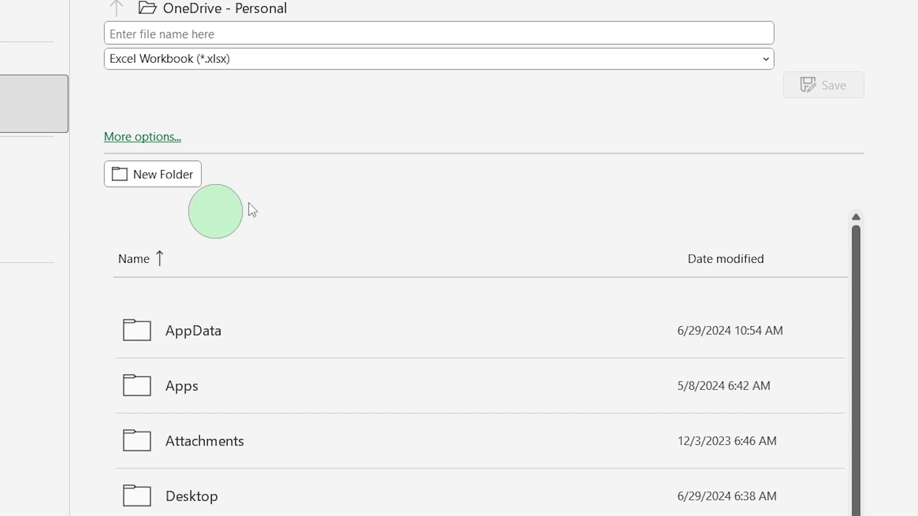
click(140, 490)
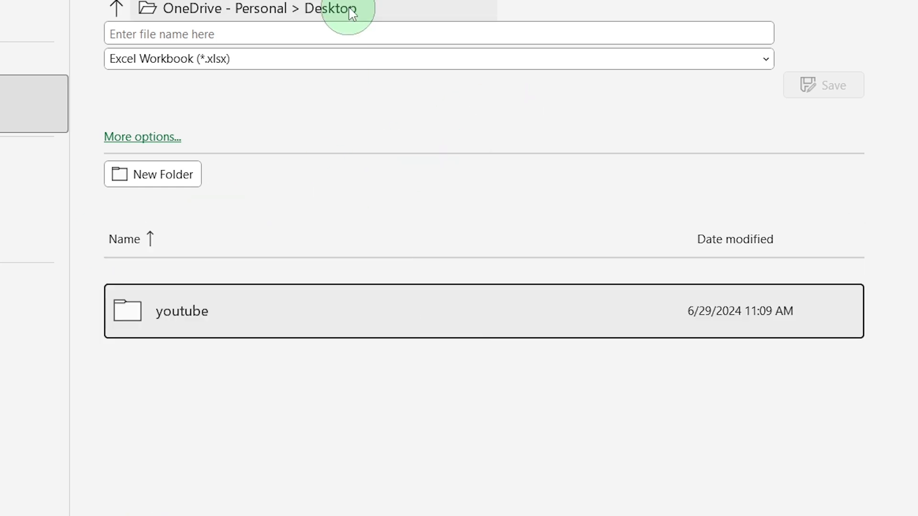
click(373, 38)
text(f)
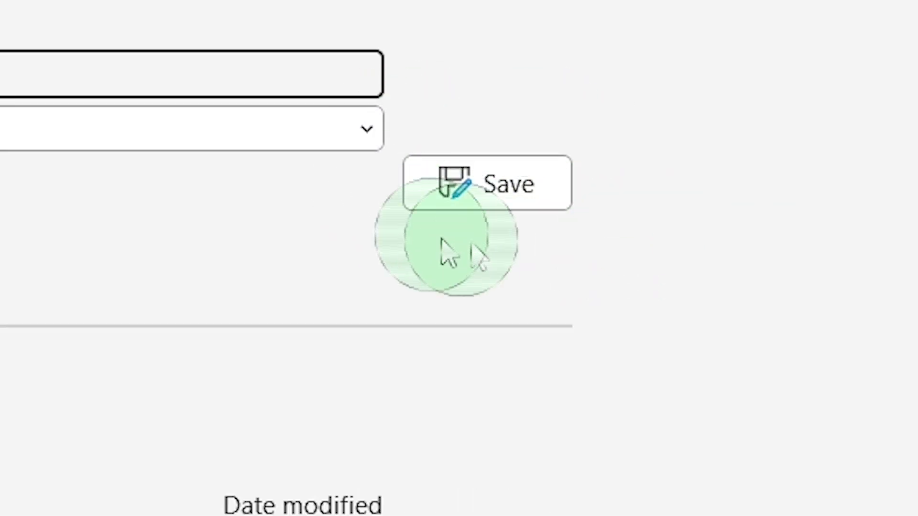
click(537, 188)
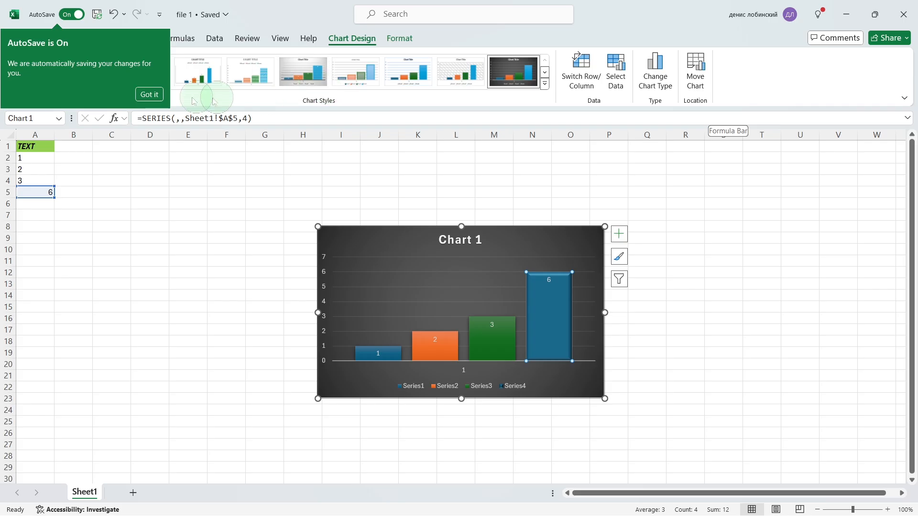
Dismiss the AutoSave notice and close the workbook window
click(160, 97)
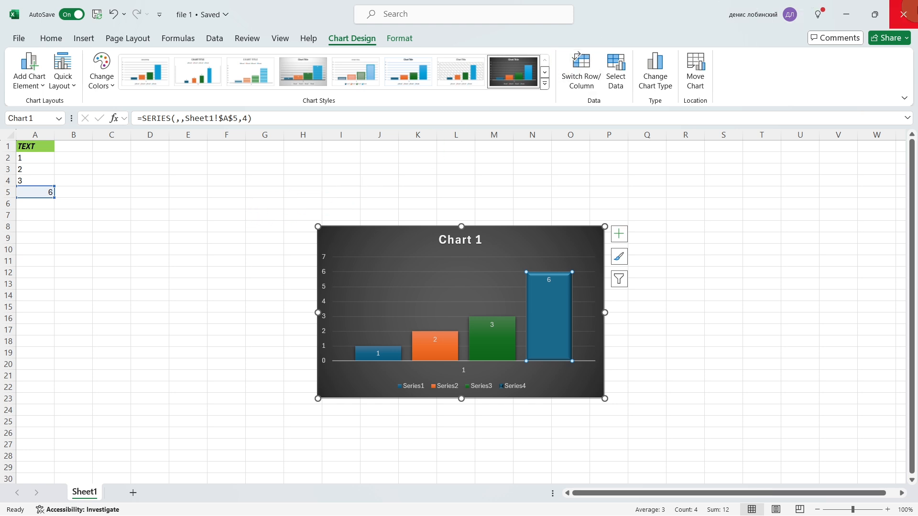
click(903, 15)
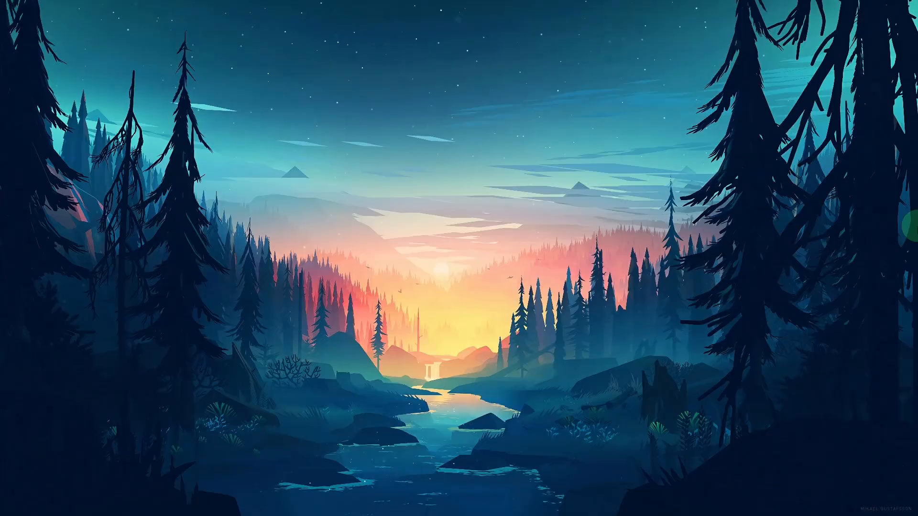